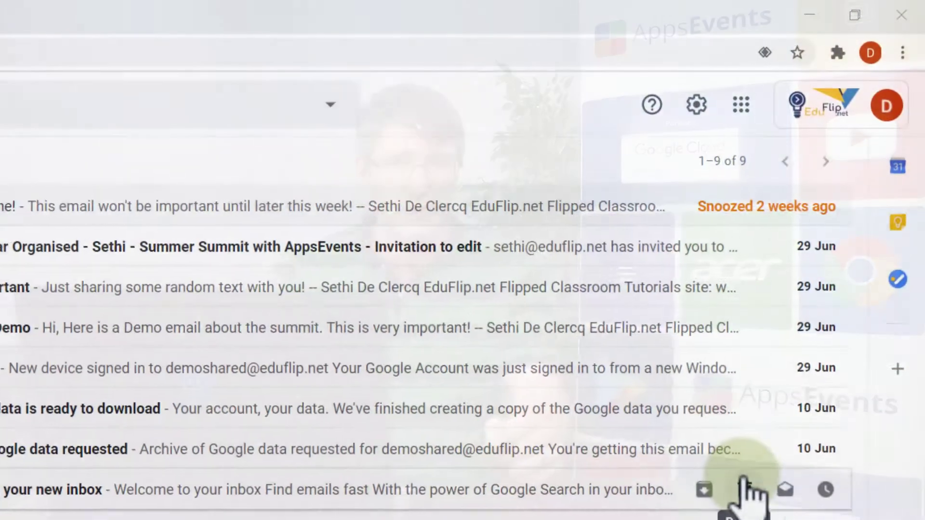
# Enable Templates under Settings > Advanced and save the change
pyautogui.click(695, 105)
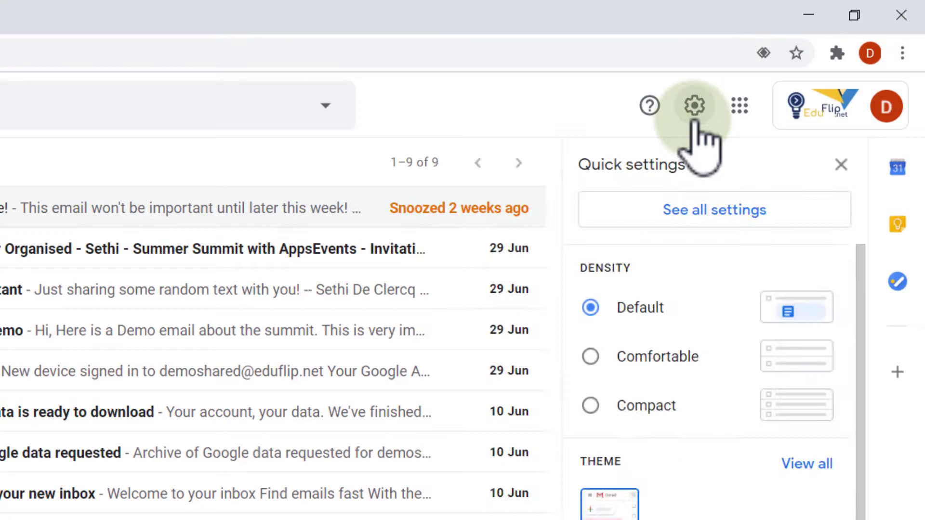
pyautogui.click(737, 214)
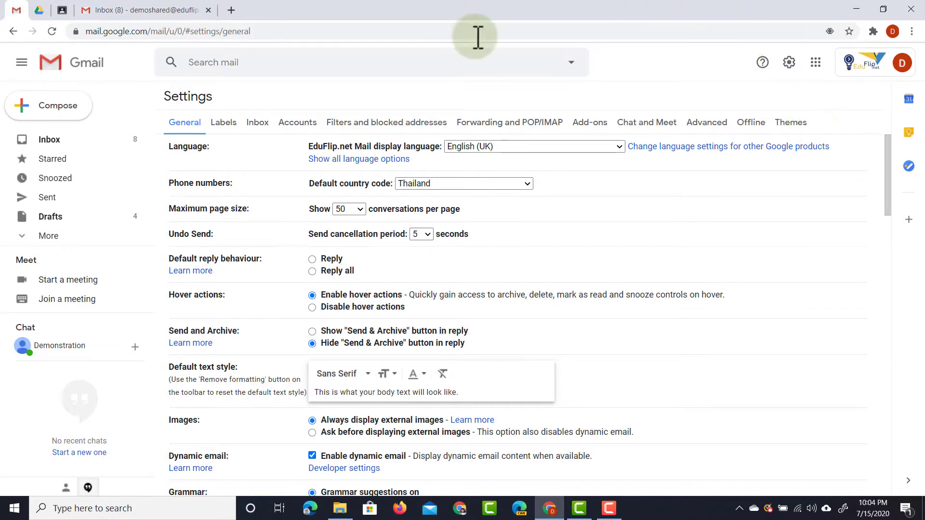
pyautogui.click(707, 122)
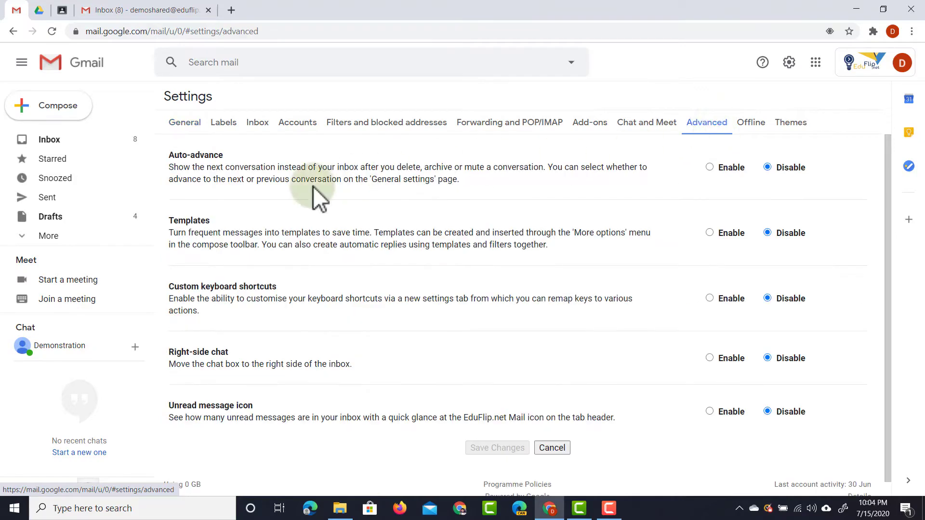
pyautogui.click(710, 233)
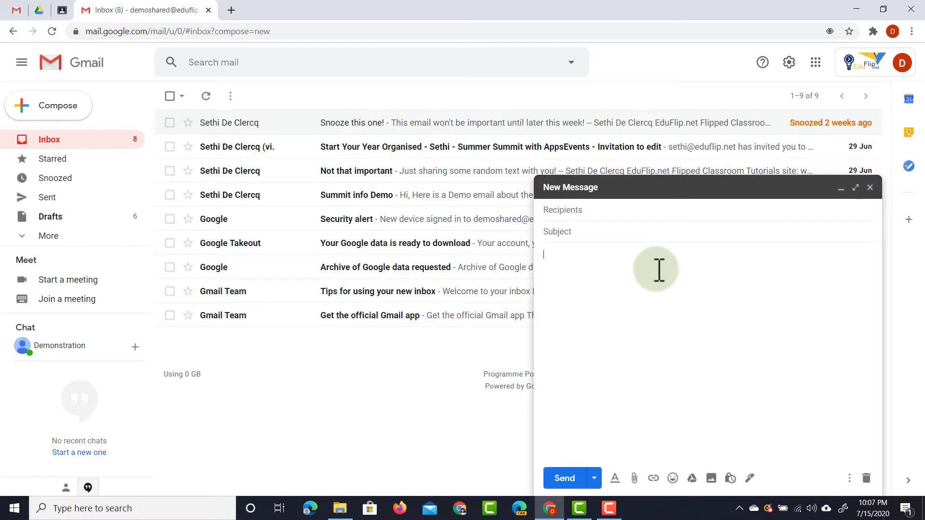
# Paste the full assembly announcement text into the new message body
pyautogui.write('Hi everyone  This announcement is to let you know that you will be invited to an assembly next week. I would be grateful if you could complete the survey.  You will also receive reminder emails for incomplete surveys.  We really value your feedback and incorporate suggestions and comments from students into the assemblies wherever possible.  Thank you,  Sethi')
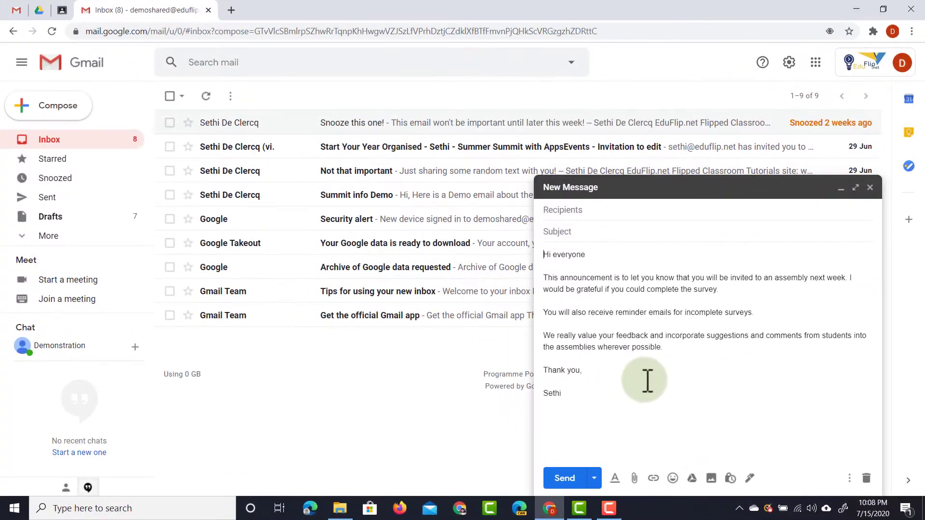
# Save the draft as a new template named 'Assembly email' via More options > Templates
pyautogui.click(851, 478)
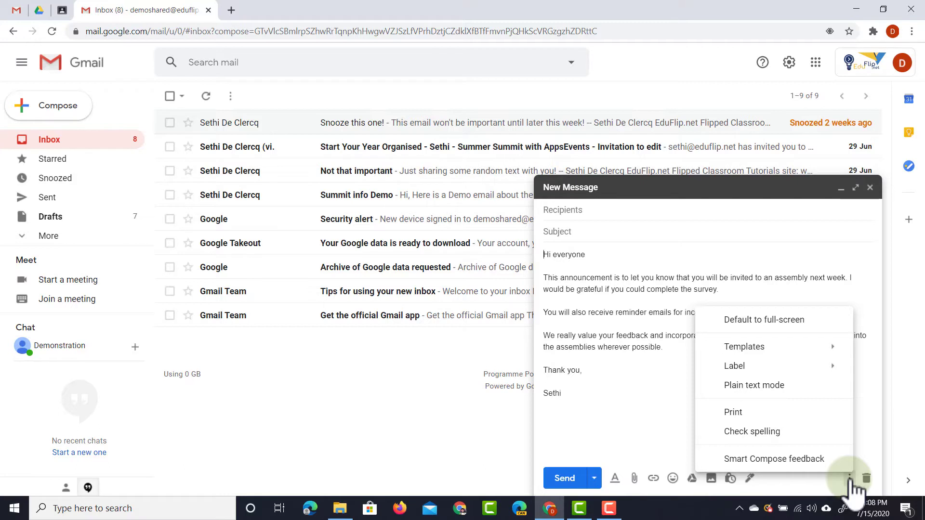
pyautogui.moveTo(744, 347)
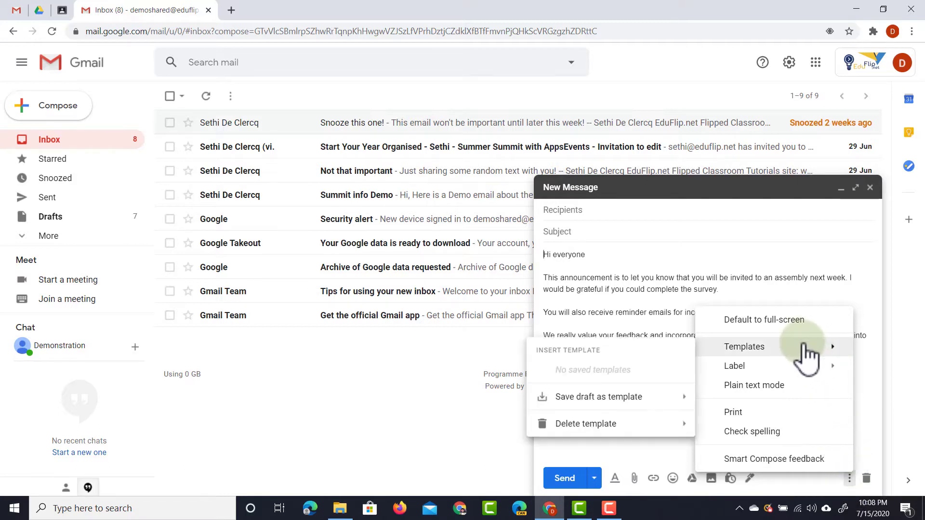
pyautogui.moveTo(598, 397)
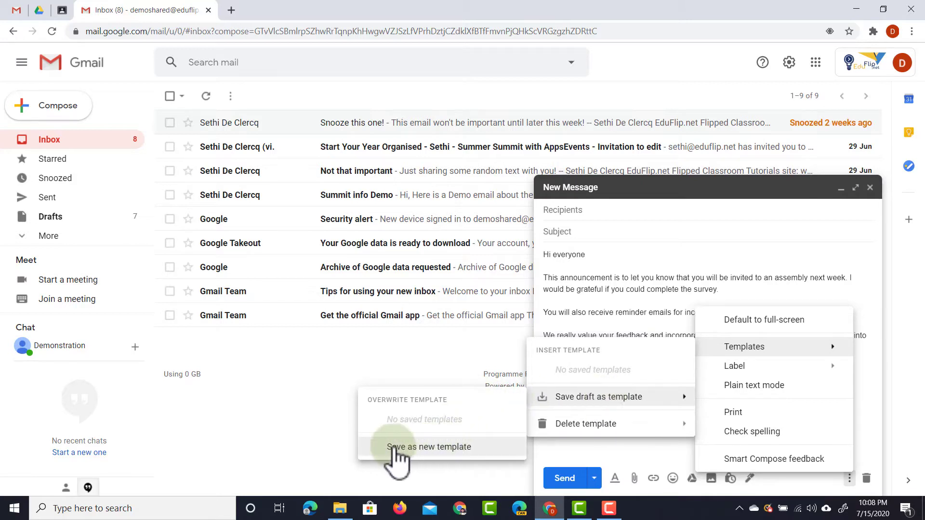
pyautogui.click(437, 448)
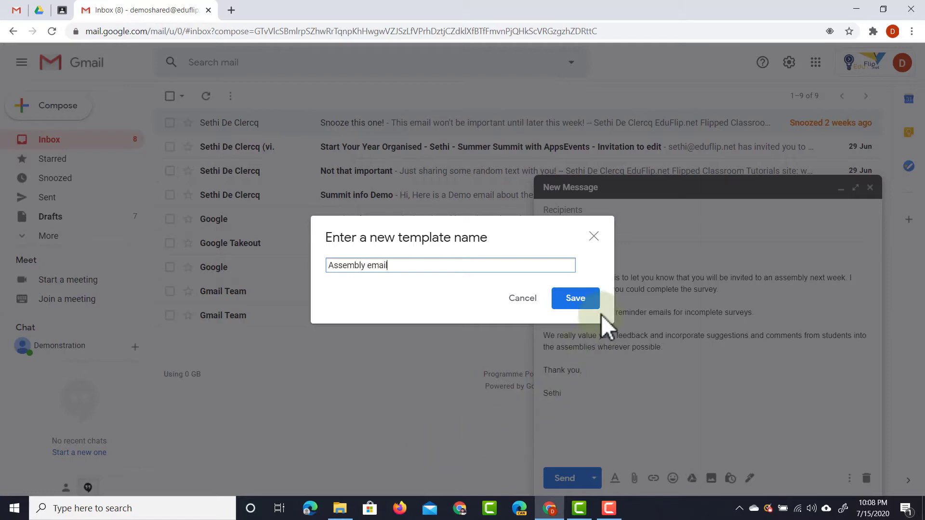
pyautogui.click(574, 298)
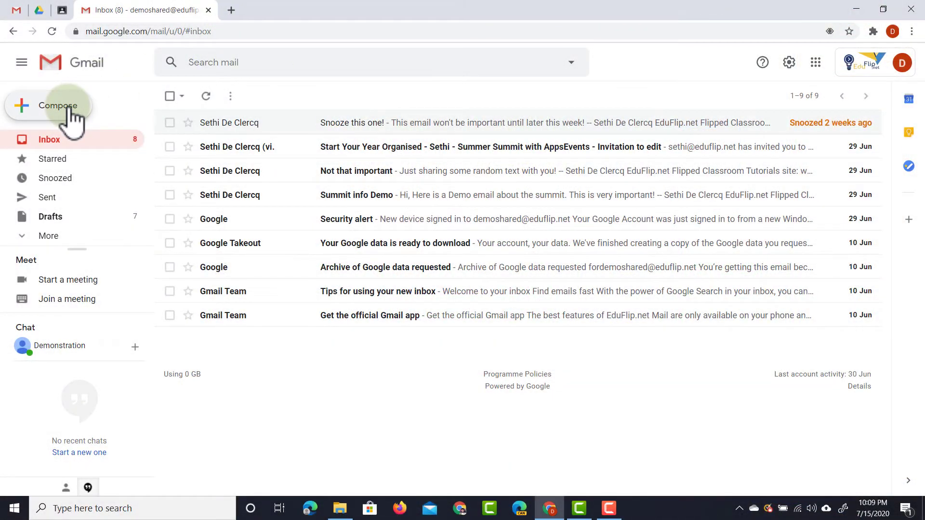
# Start a new message and insert the saved 'Assembly email' template into it
pyautogui.click(58, 105)
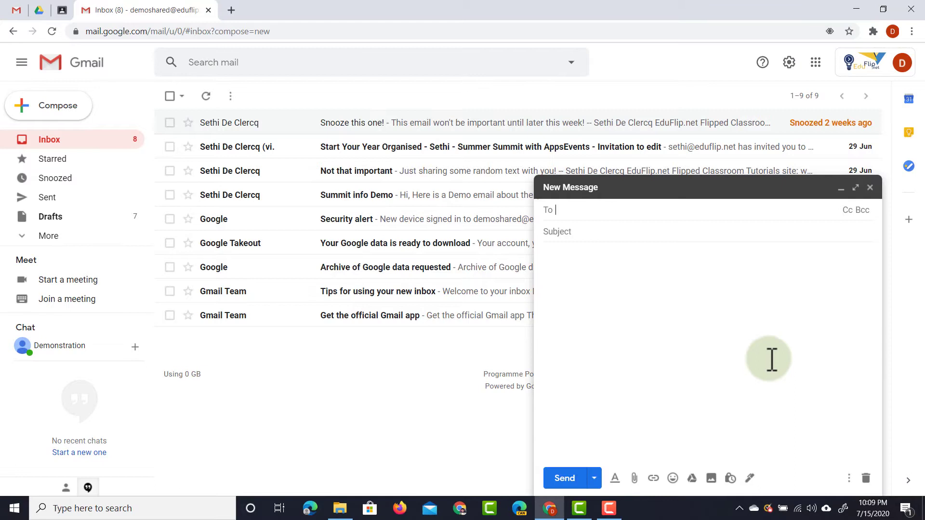
pyautogui.click(853, 478)
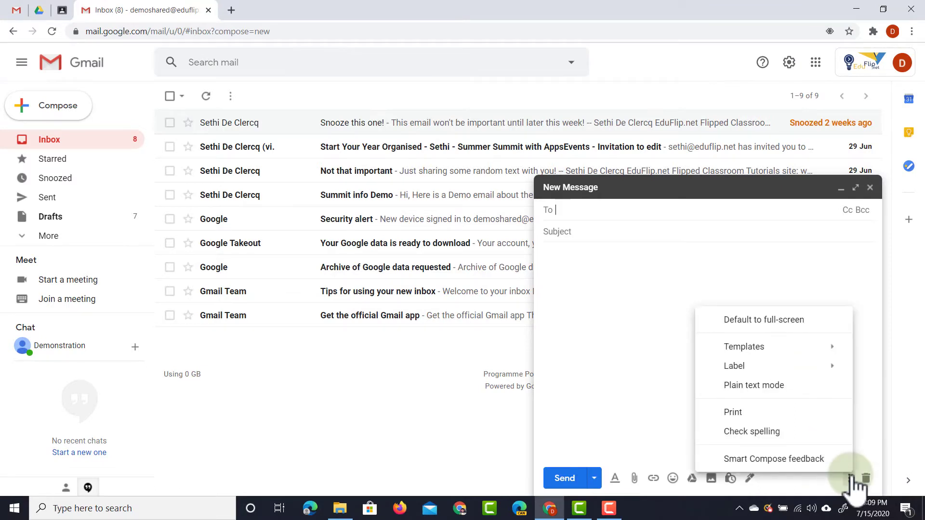
pyautogui.click(777, 347)
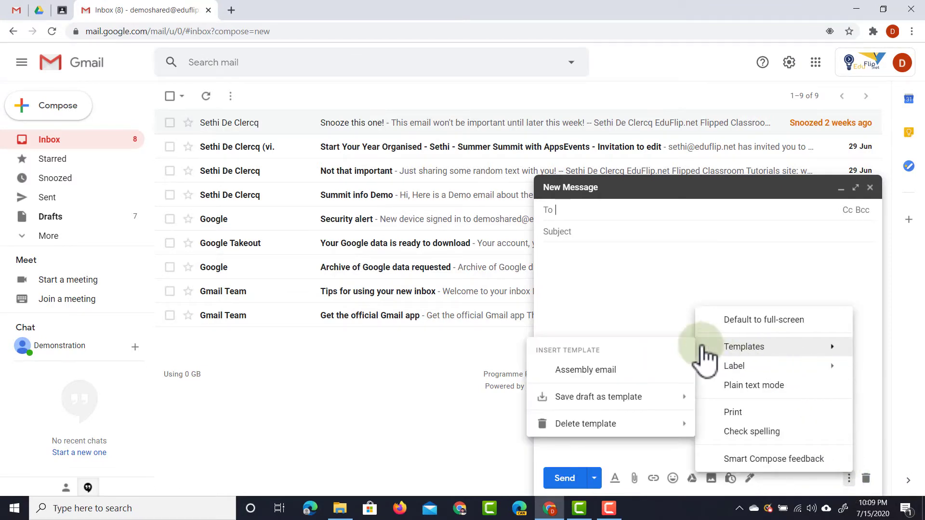
pyautogui.click(621, 372)
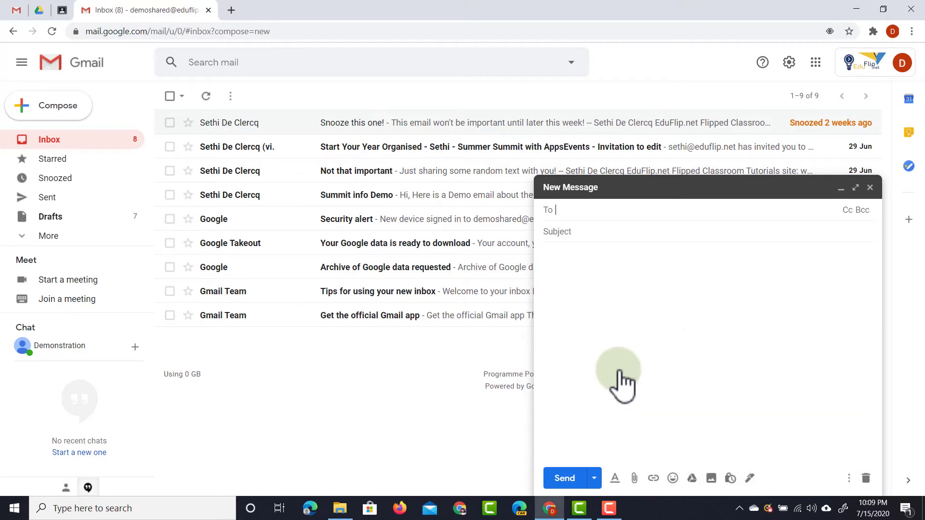